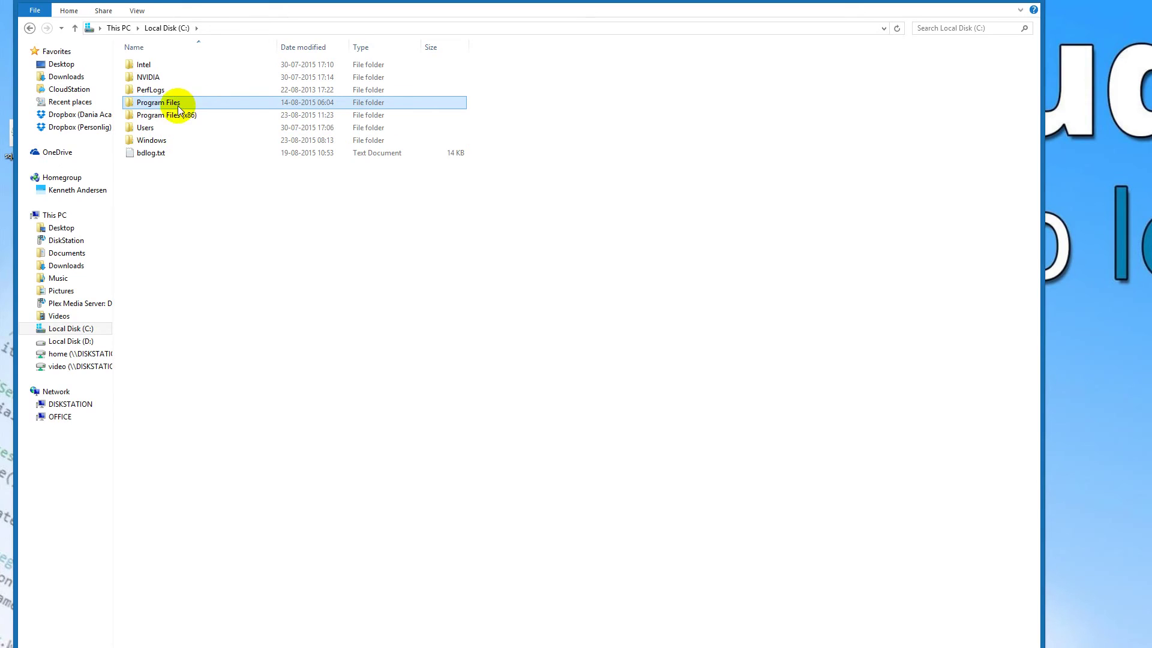
Step: Browse to Program Files\Unity\Editor\Data\Mono\lib\mono\2.0 in File Explorer
mouse_move(204, 105)
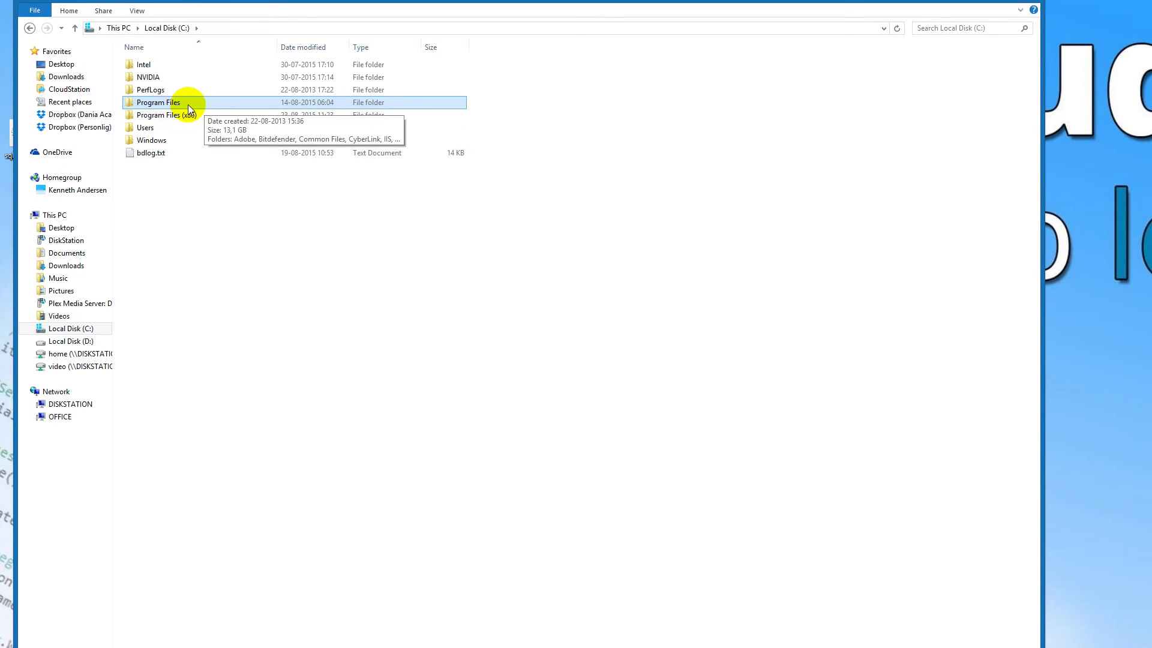
double_click(188, 104)
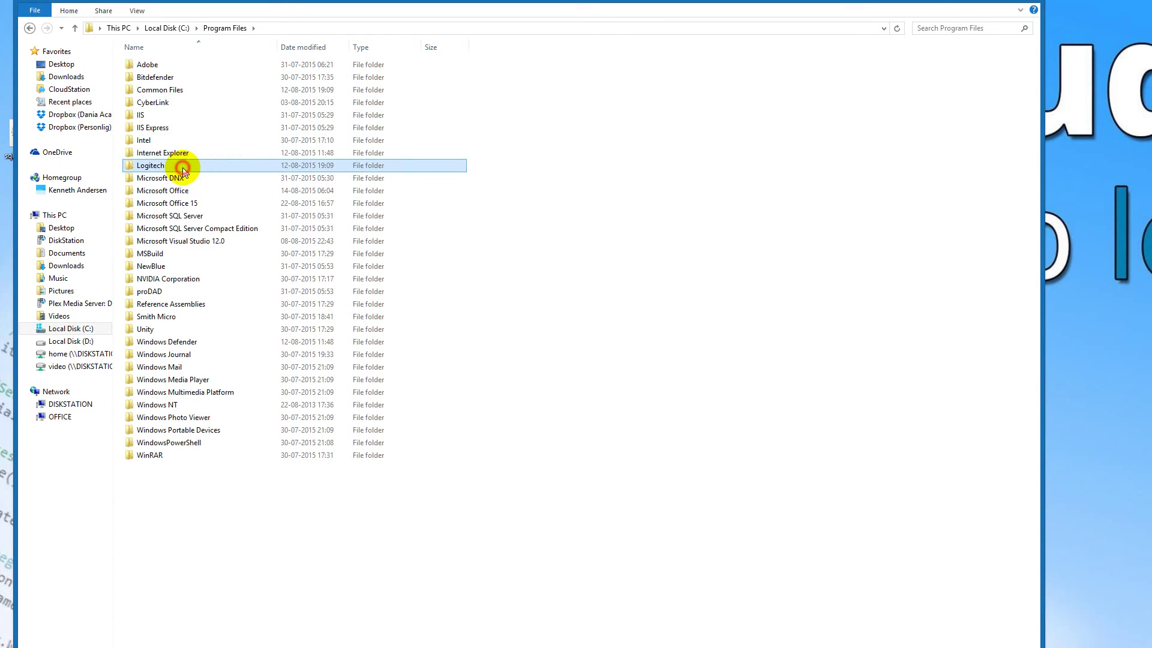
double_click(156, 330)
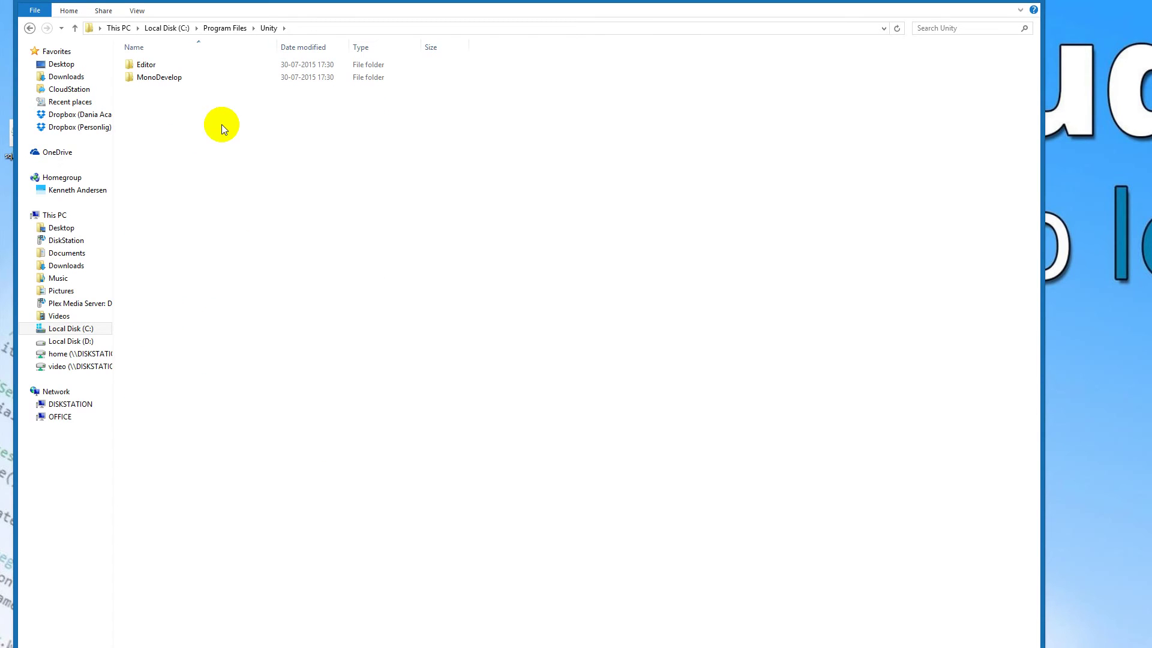
double_click(148, 65)
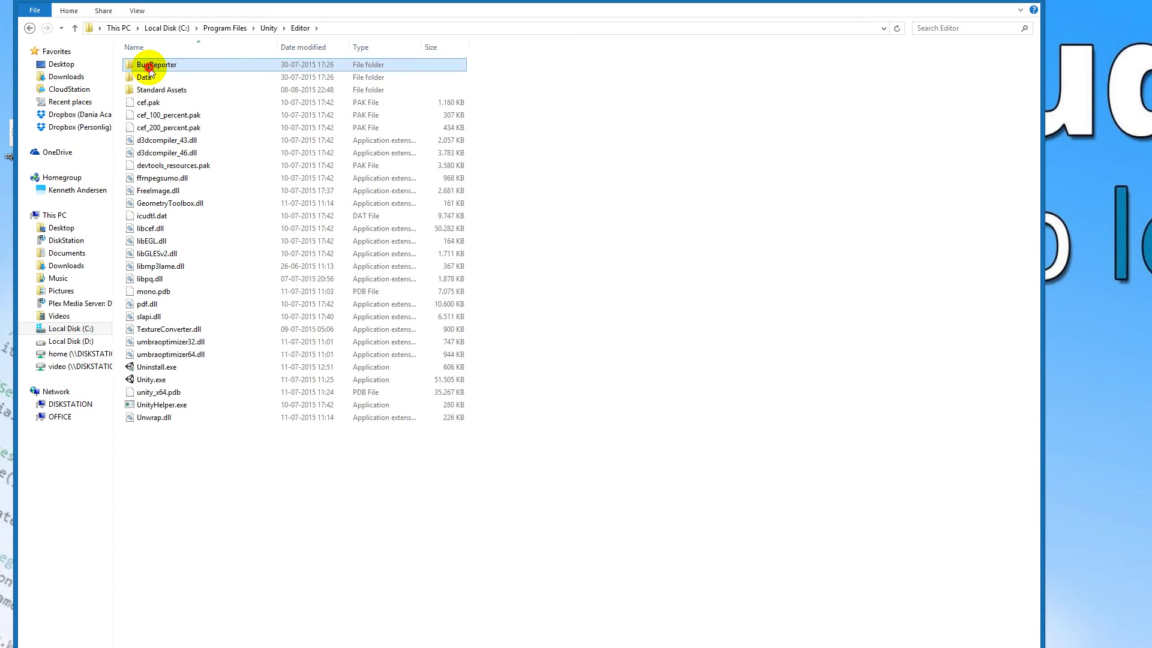
double_click(158, 78)
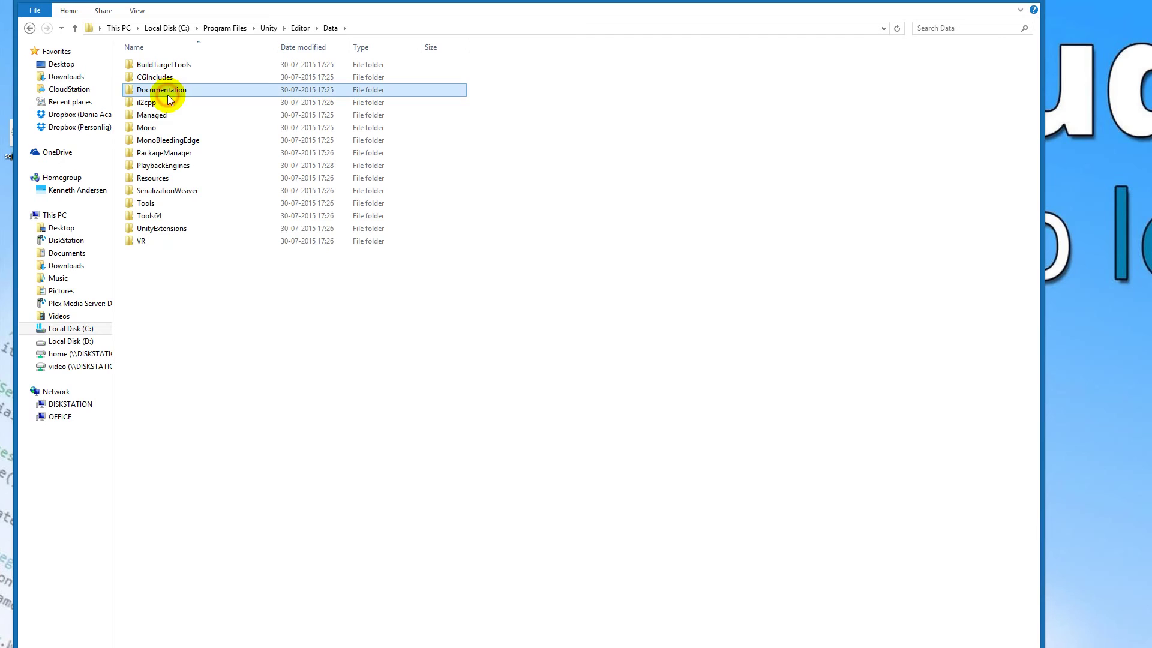
click(163, 132)
double_click(163, 132)
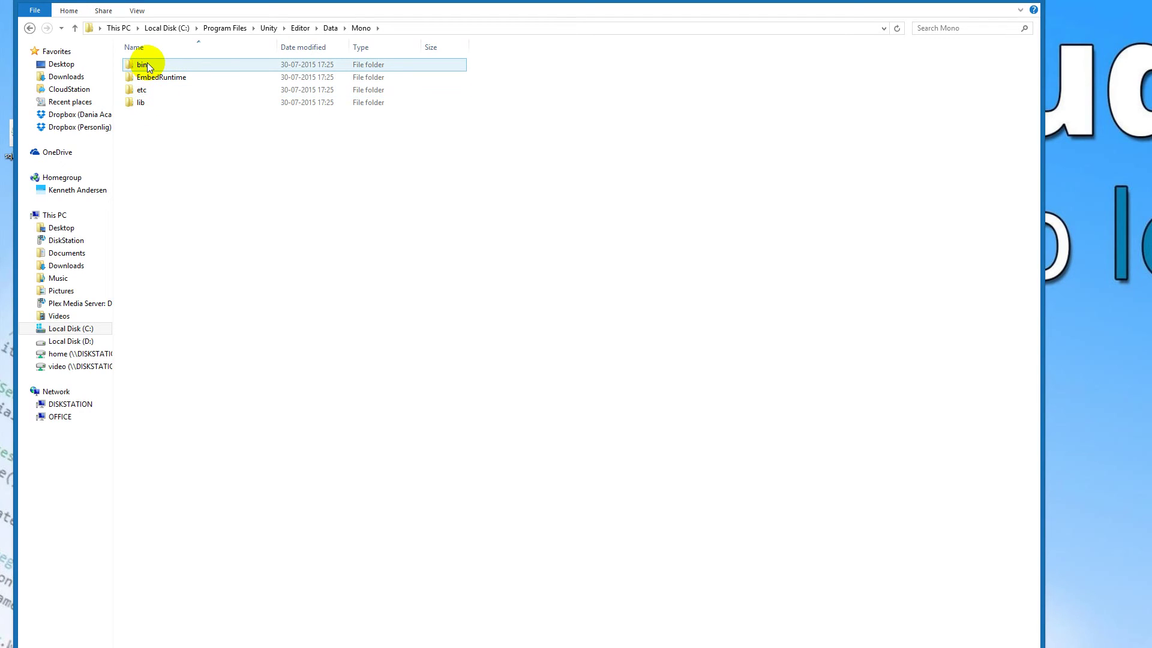
double_click(157, 104)
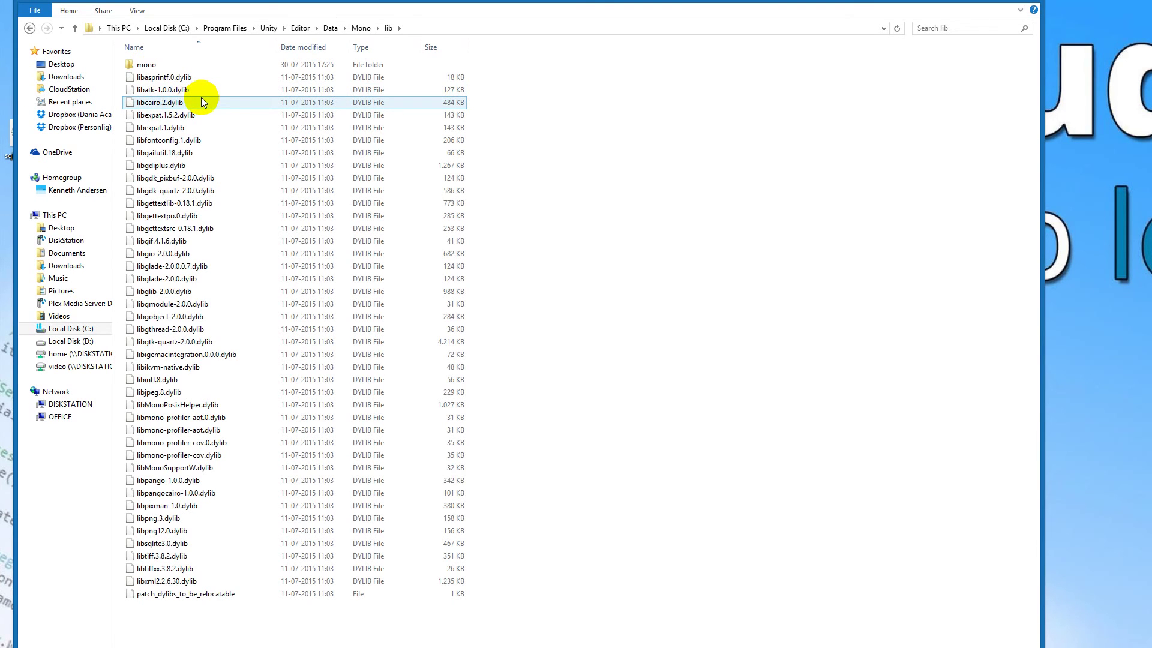
double_click(155, 63)
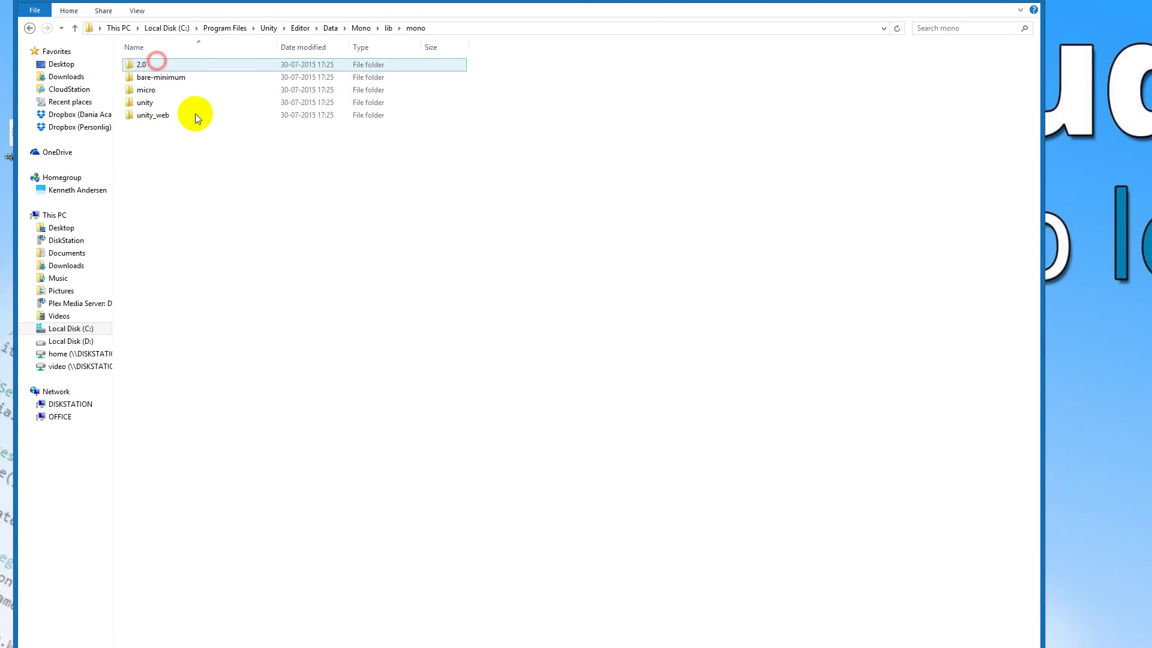
double_click(163, 64)
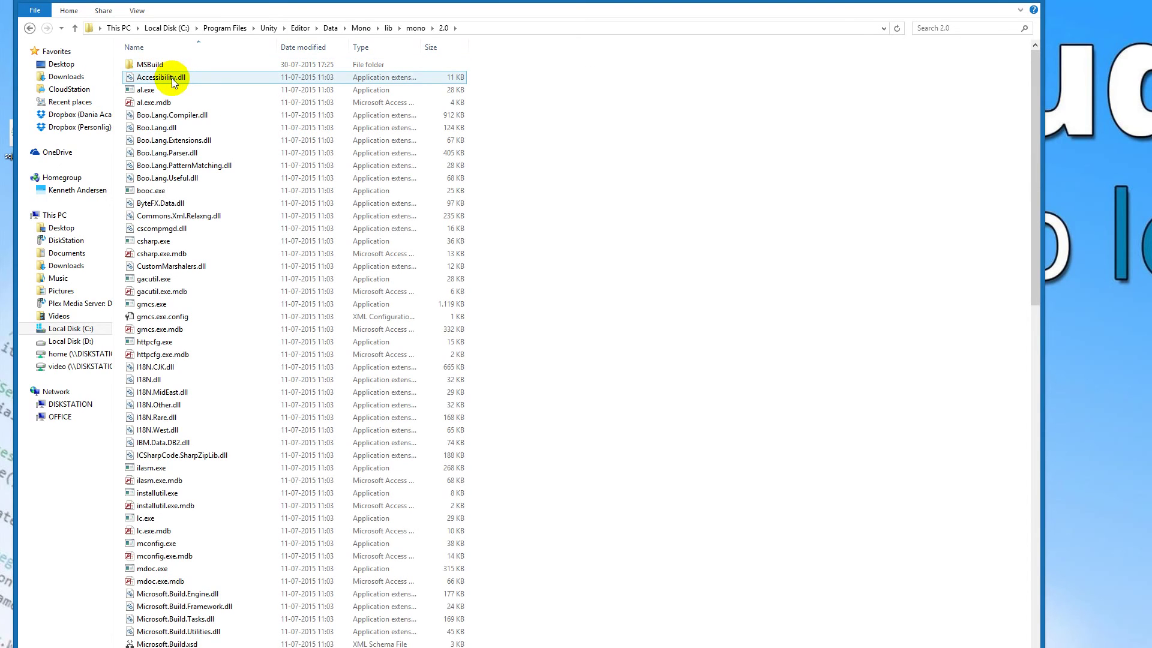
Step: Find and select System.Data.dll in the 2.0 folder's file list
click(188, 216)
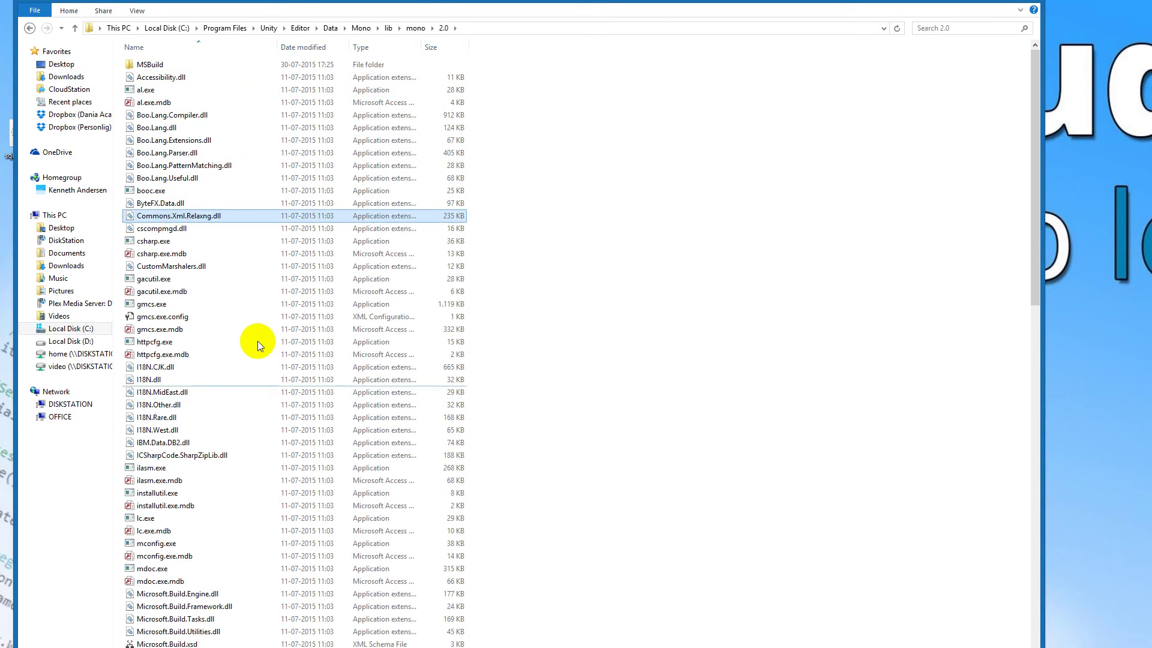
key(s)
key(Down)
key(Down)
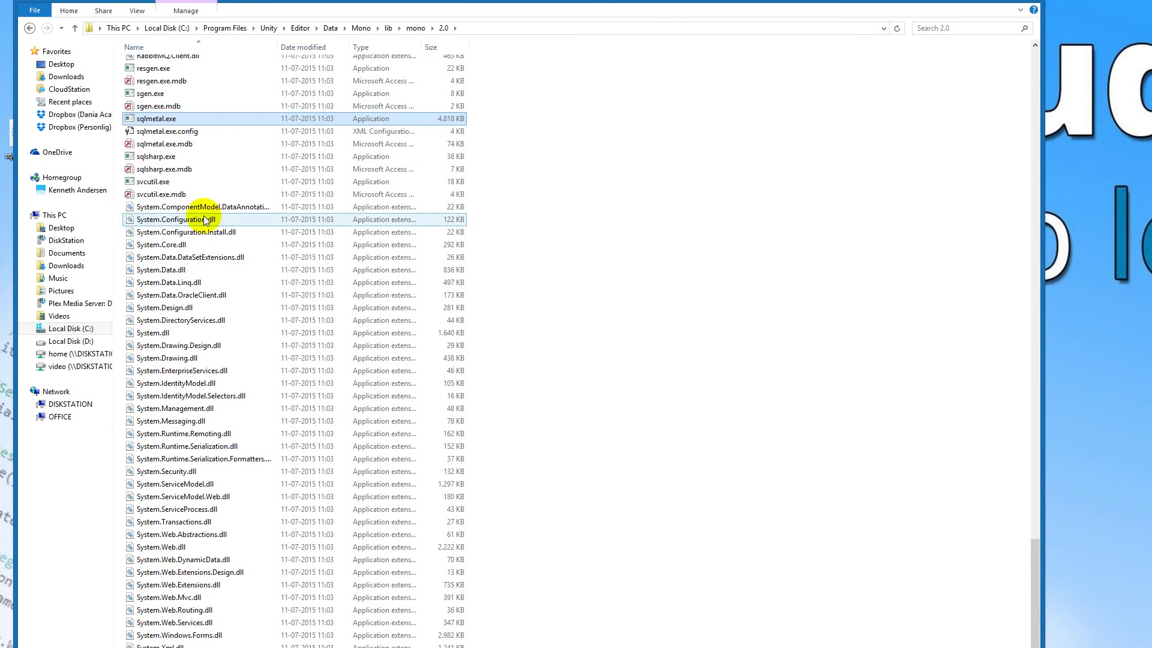
click(165, 270)
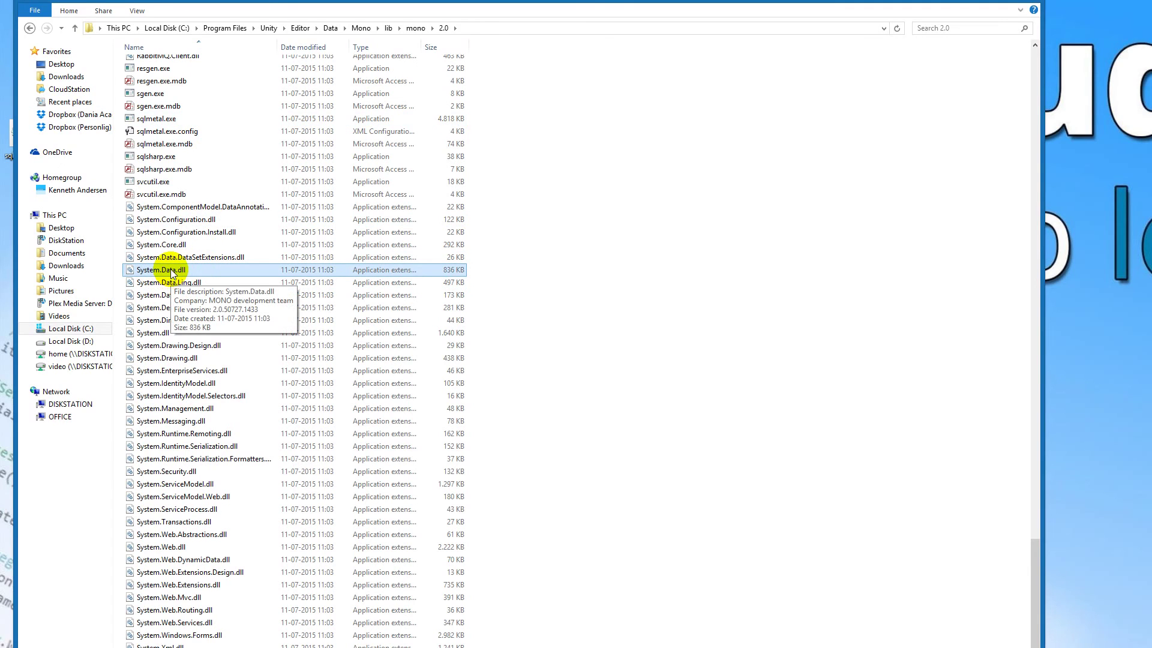
click(1086, 258)
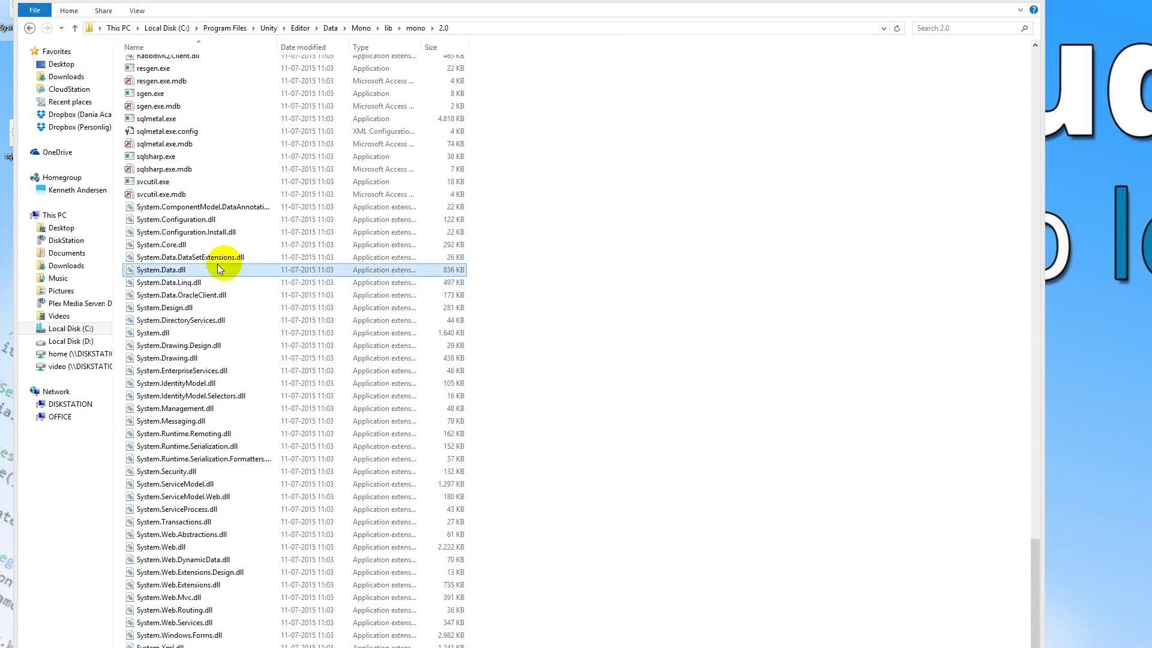
click(182, 269)
Step: Find and select Mono.Data.Sqlite.dll among the files starting with m
mouse_move(167, 271)
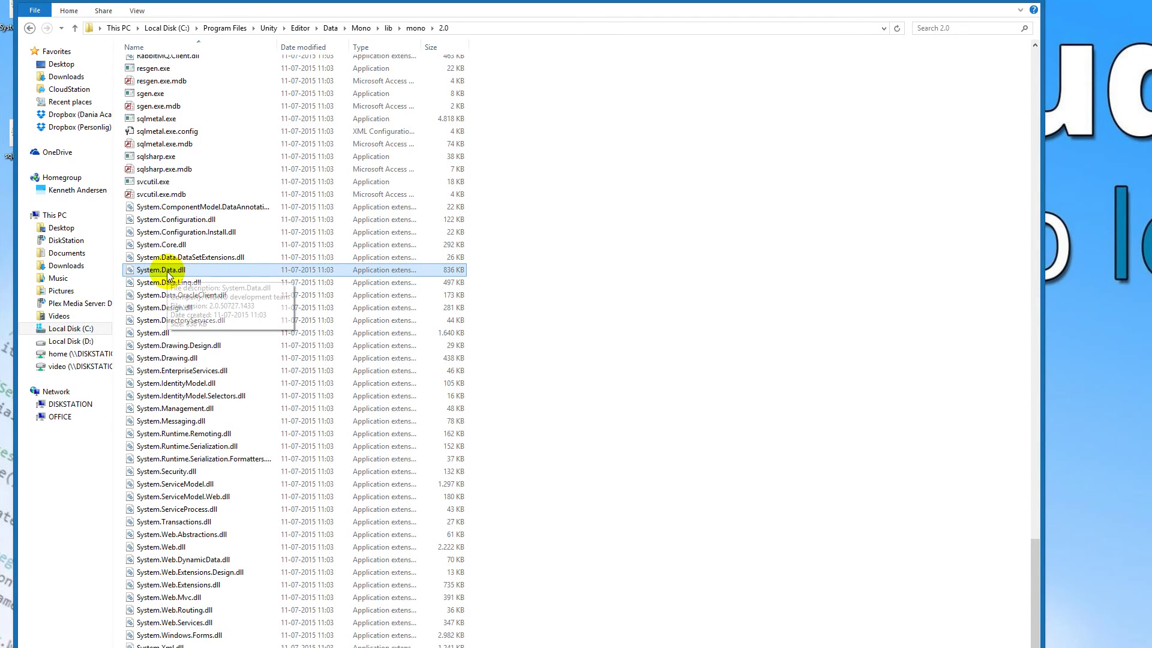
key(m)
key(m)
key(m)
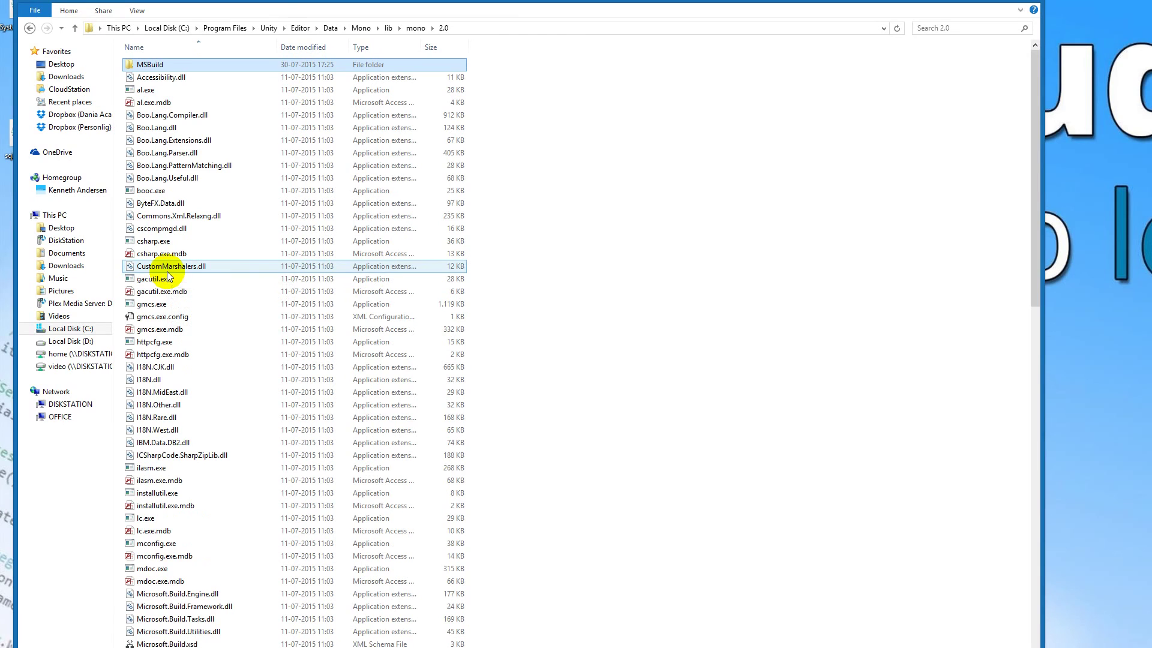
scroll(213, 456, down, 2)
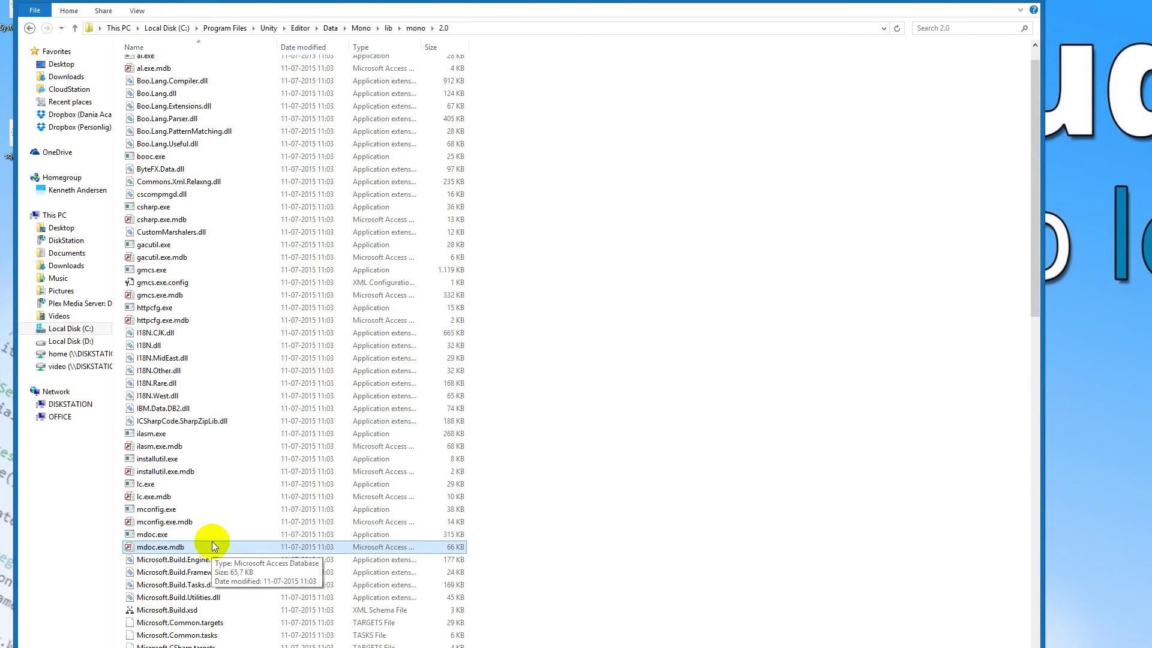
click(214, 530)
scroll(214, 530, down, 8)
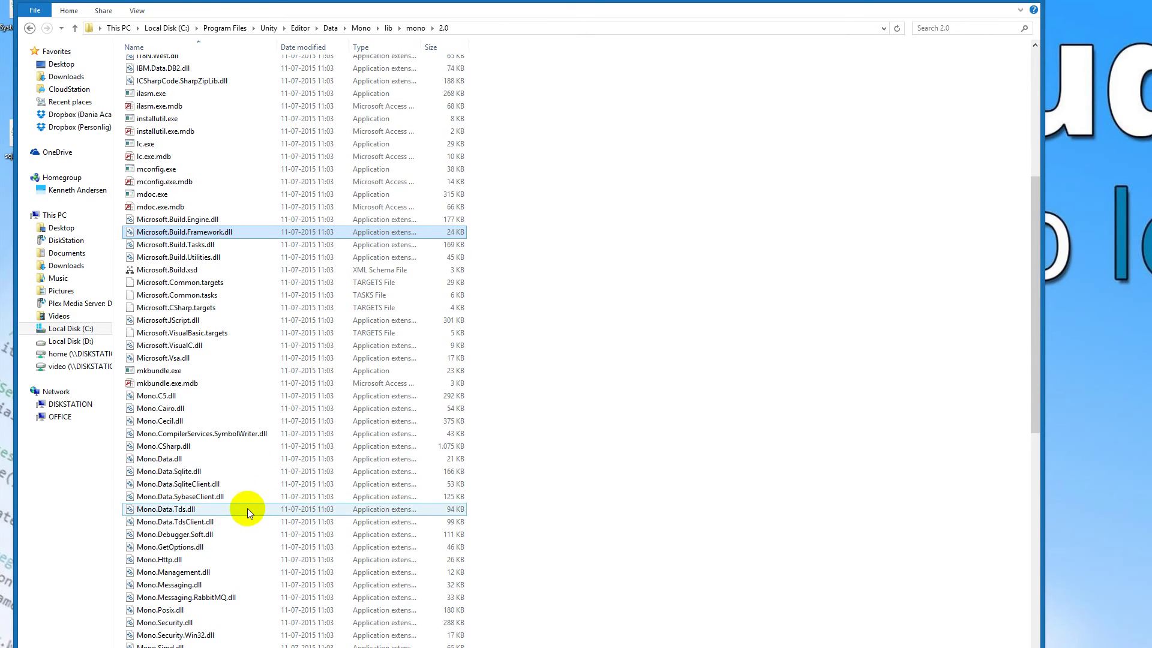
key(Down)
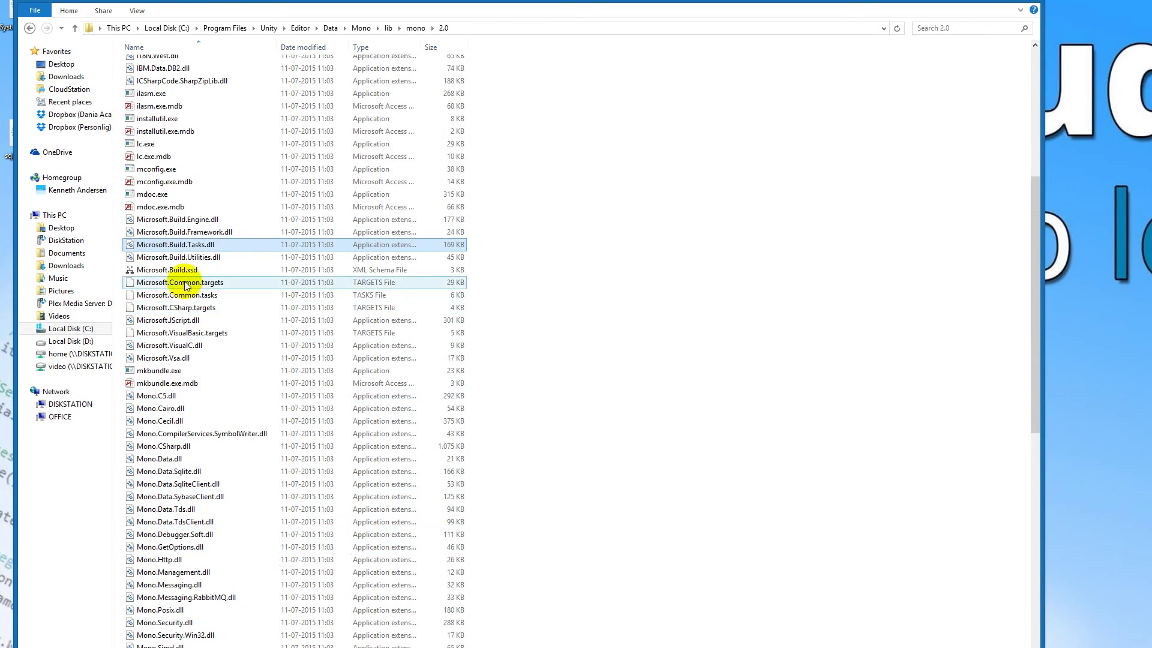
click(205, 470)
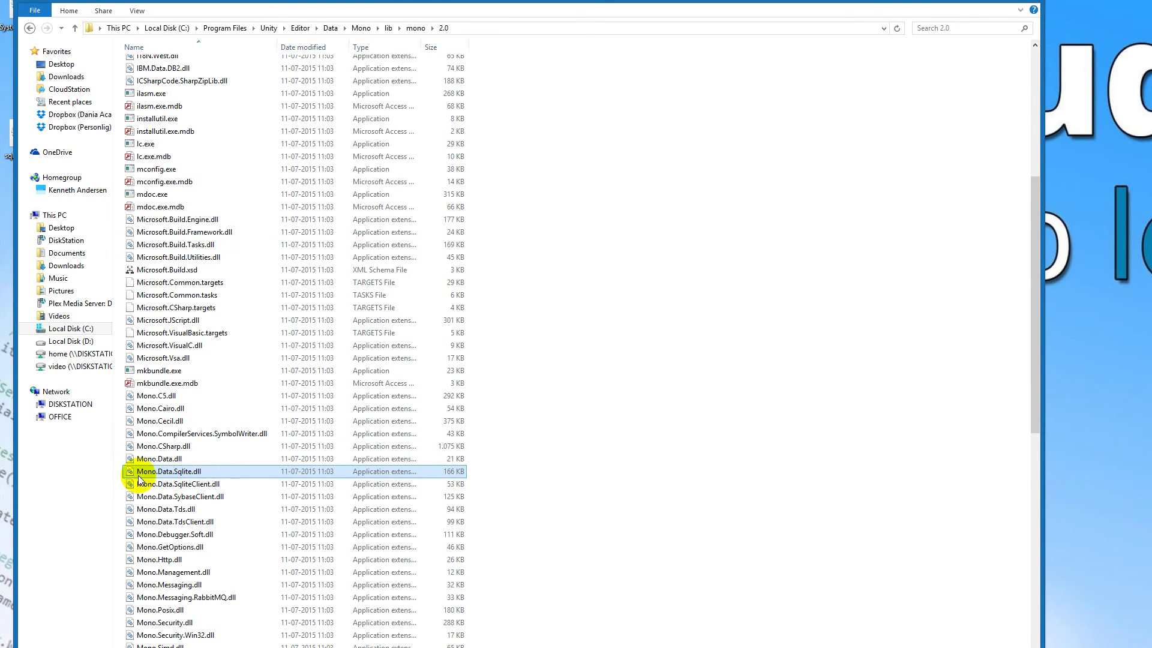
Step: Hide File Explorer to show the desktop with Win+D
mouse_move(187, 478)
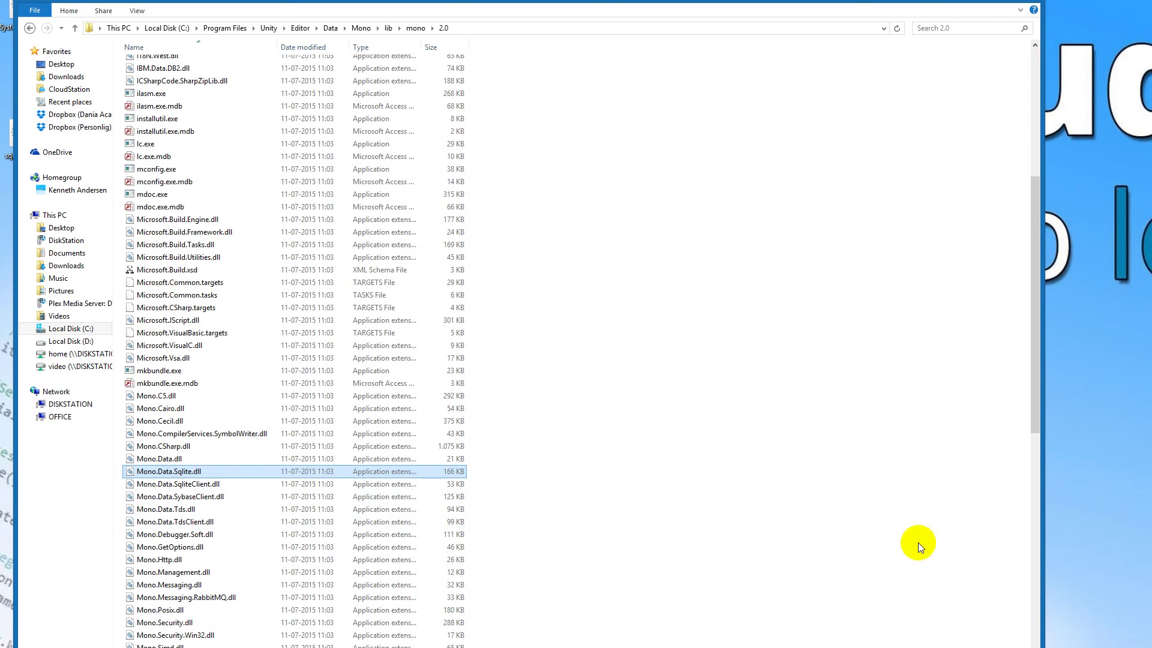
click(1106, 427)
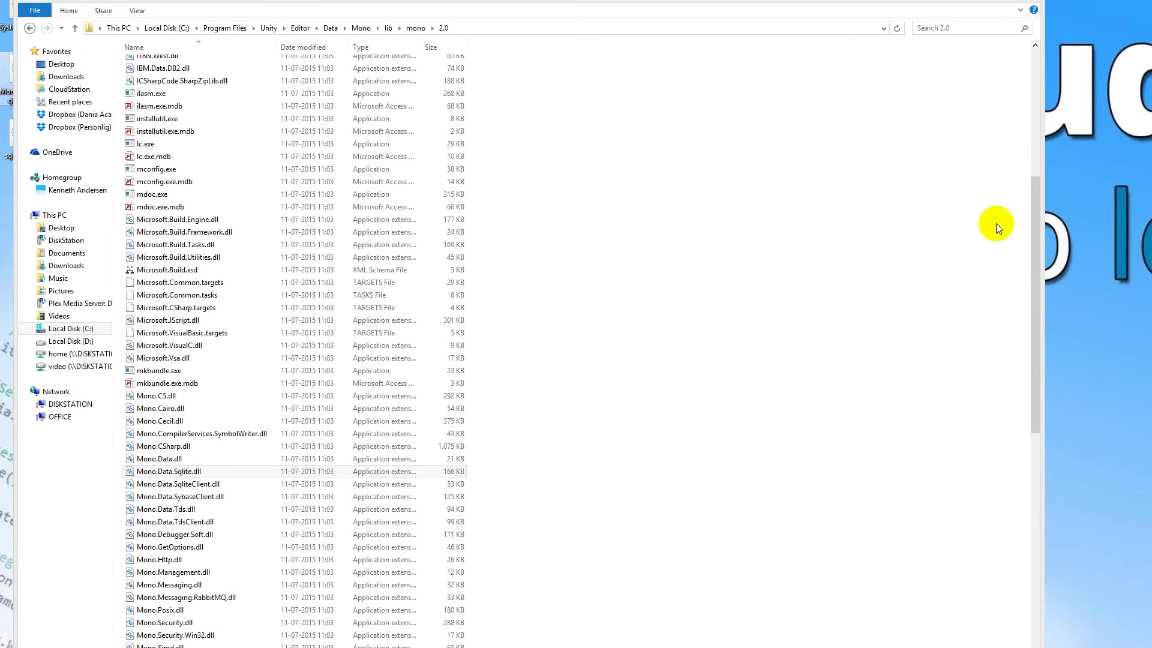
key(super+d)
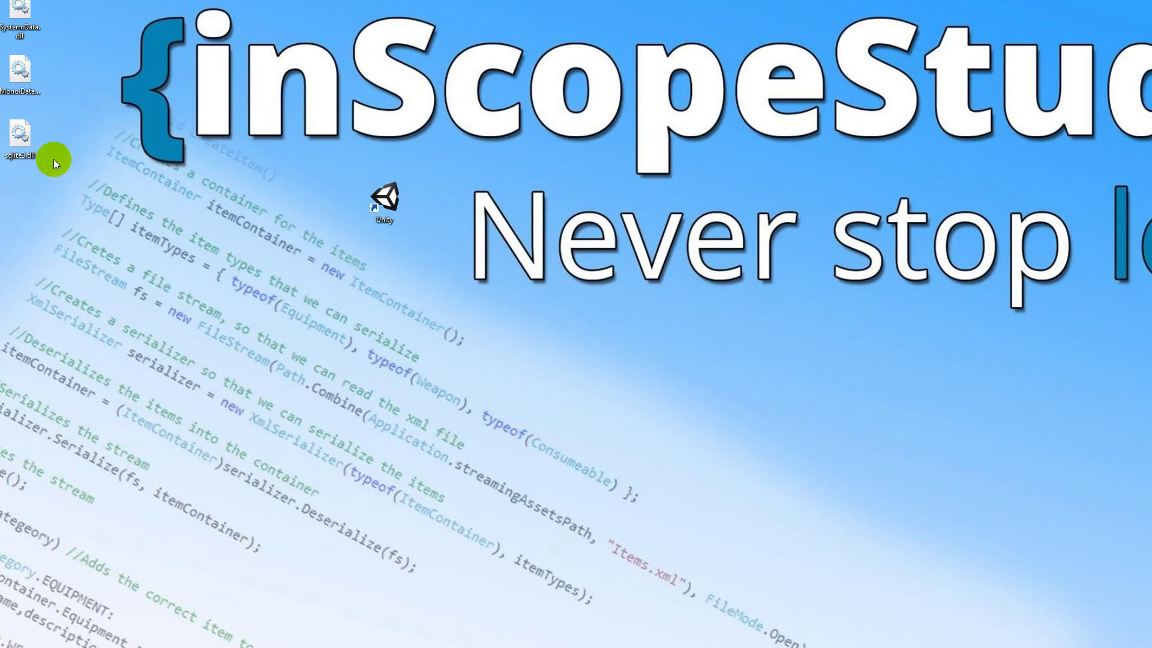
click(82, 185)
drag(74, 160, 9, 156)
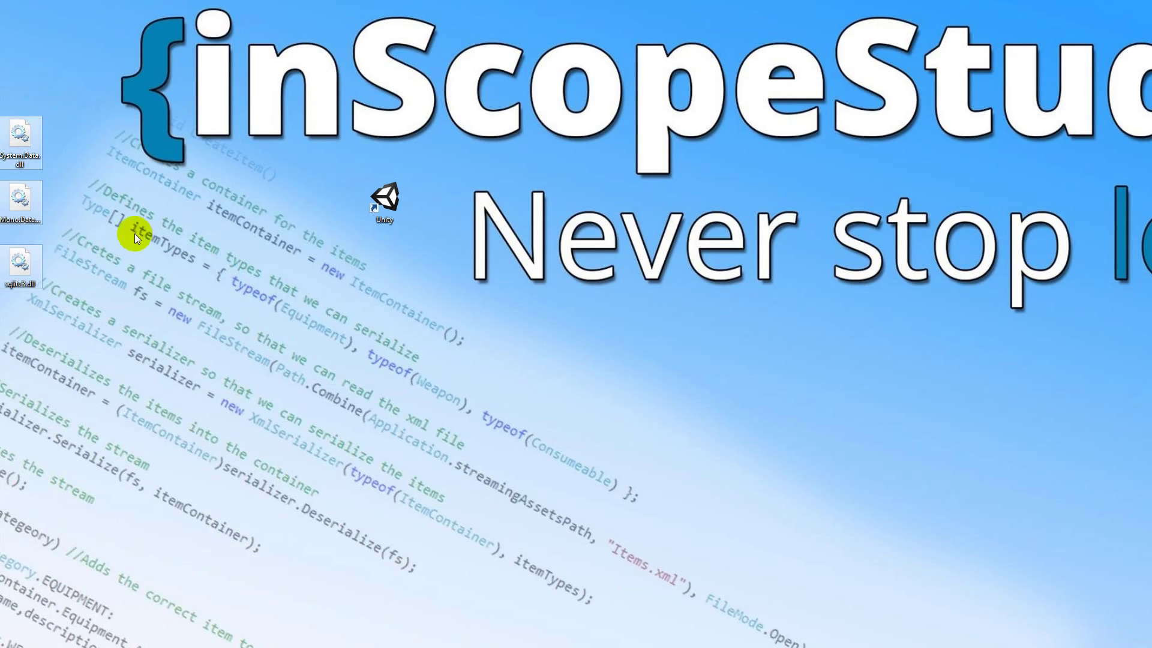
click(134, 232)
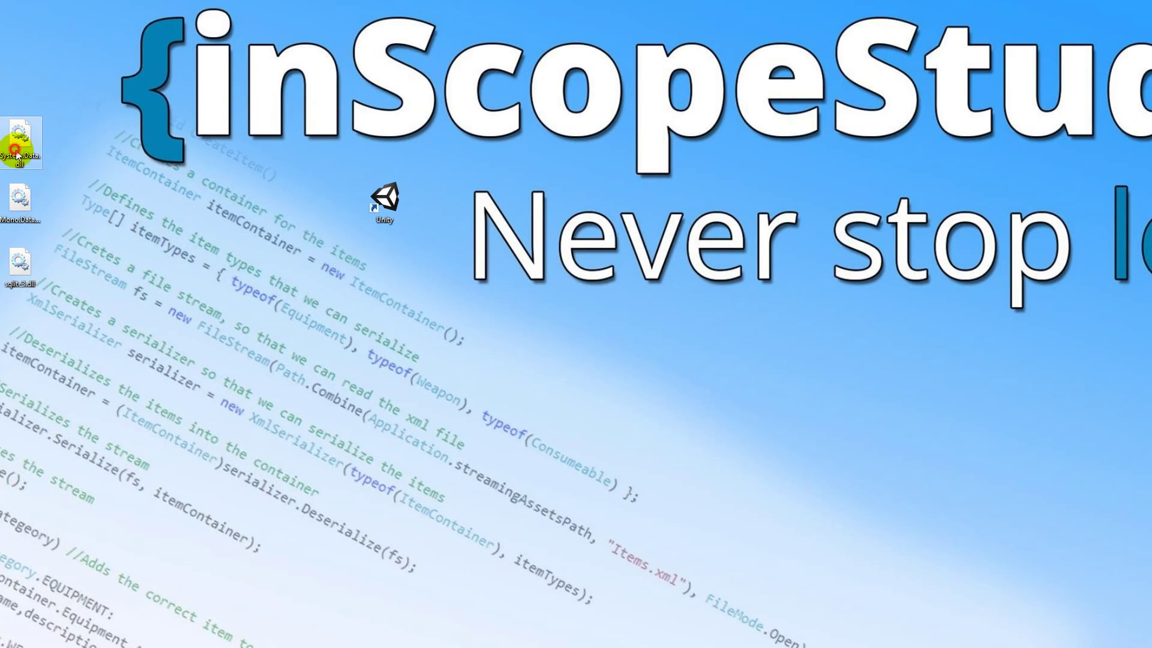
click(26, 217)
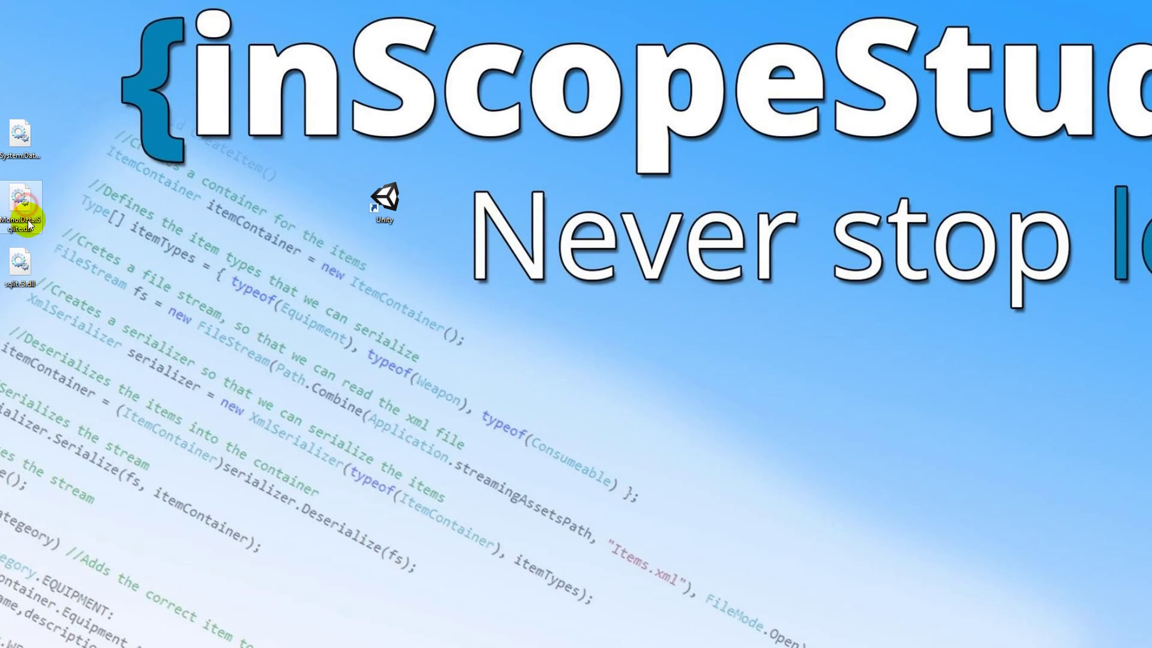
mouse_move(38, 225)
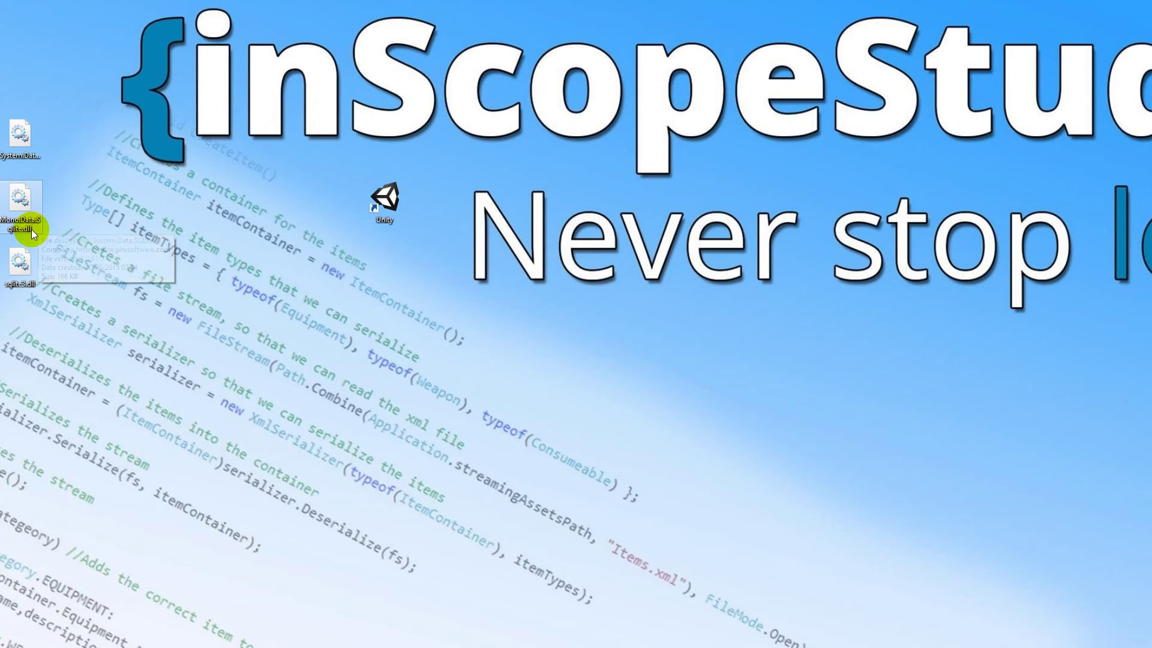
click(21, 281)
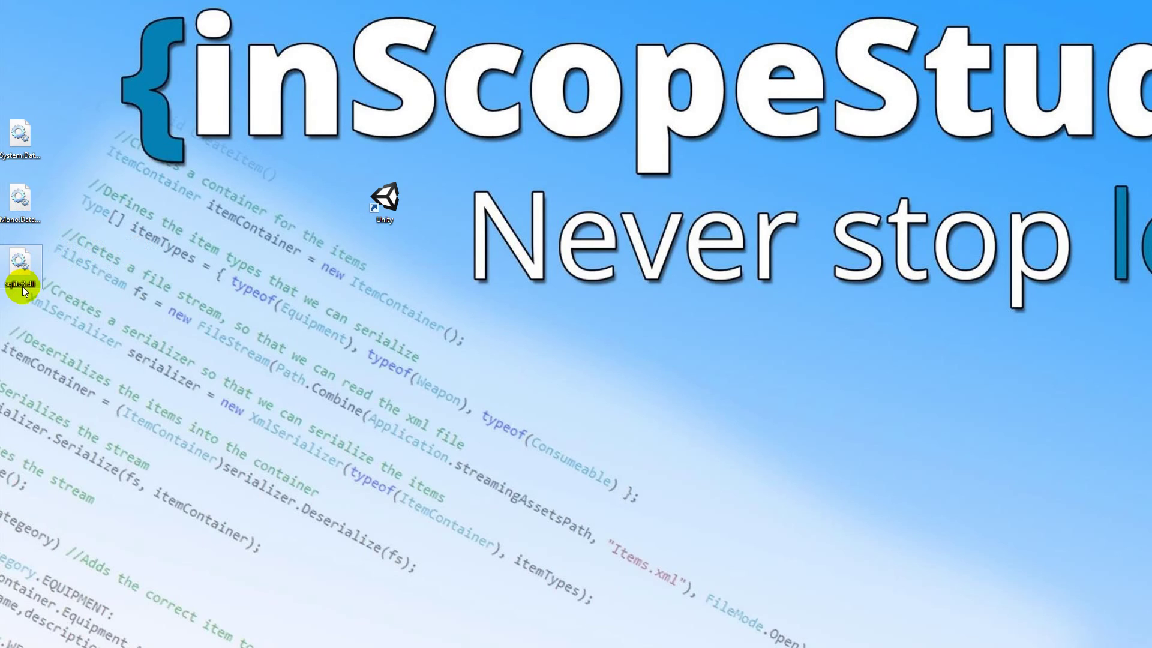
click(44, 302)
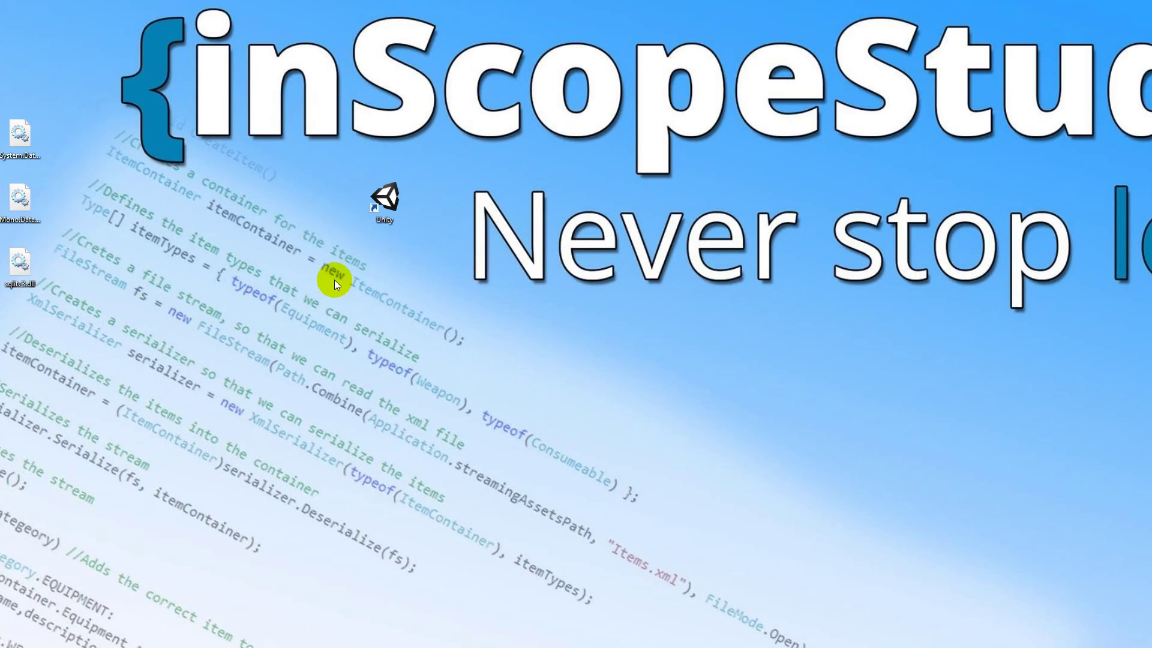
Step: Launch Unity and create a new 2D project named HighScoreTut
double_click(387, 197)
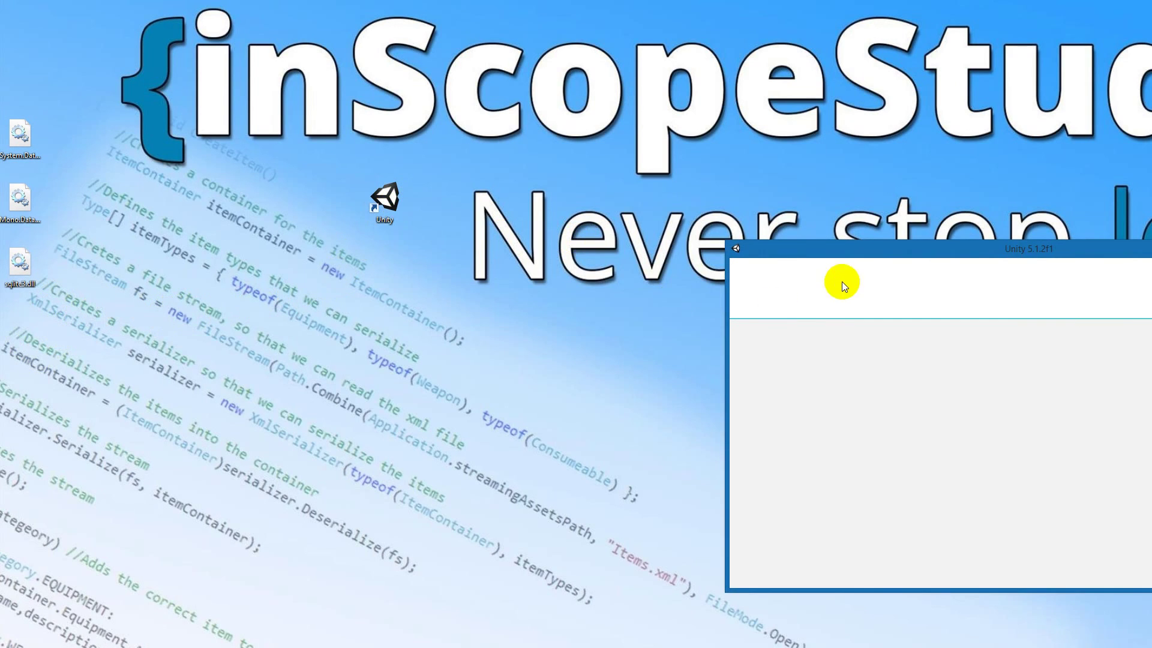
drag(838, 250, 628, 226)
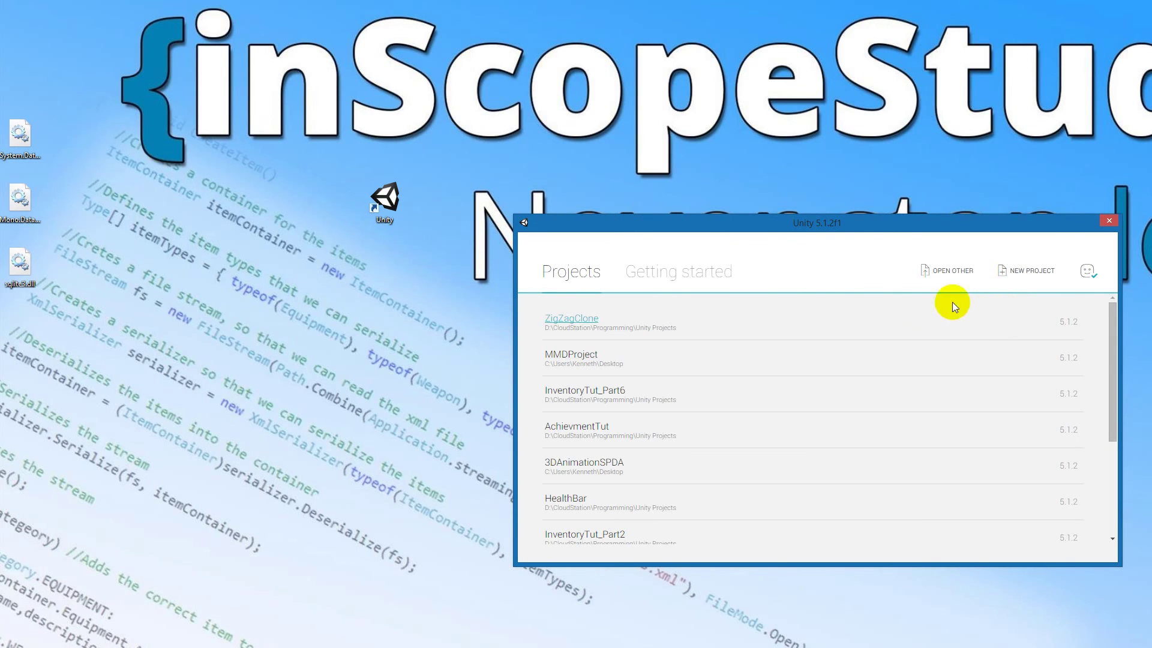
click(1032, 265)
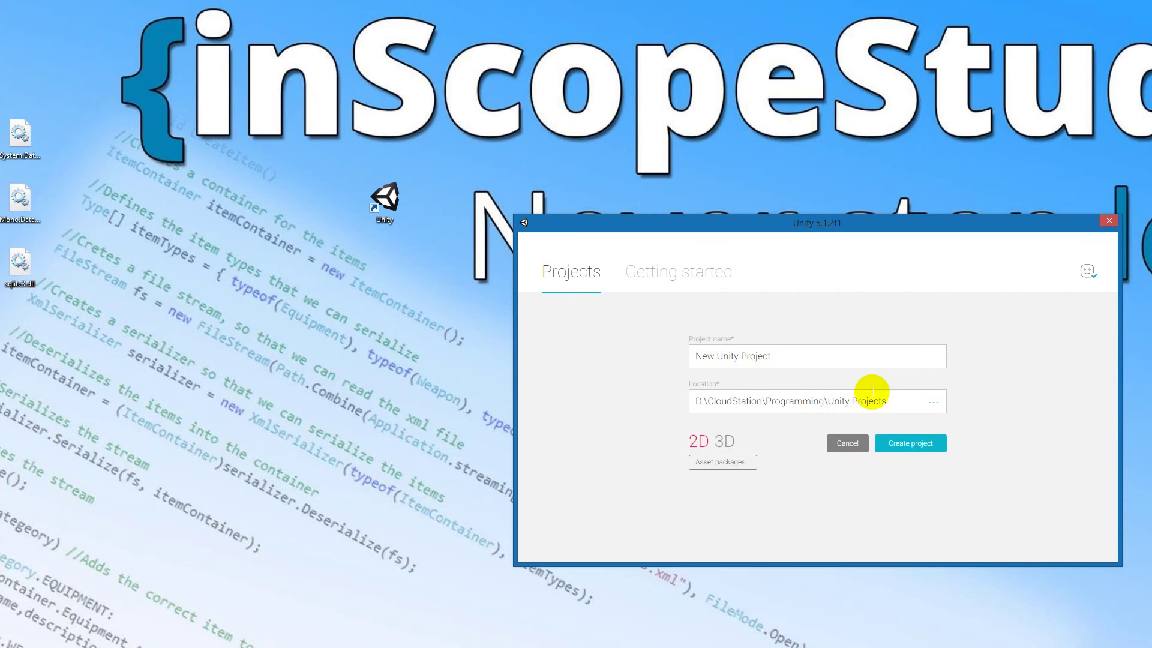
click(786, 361)
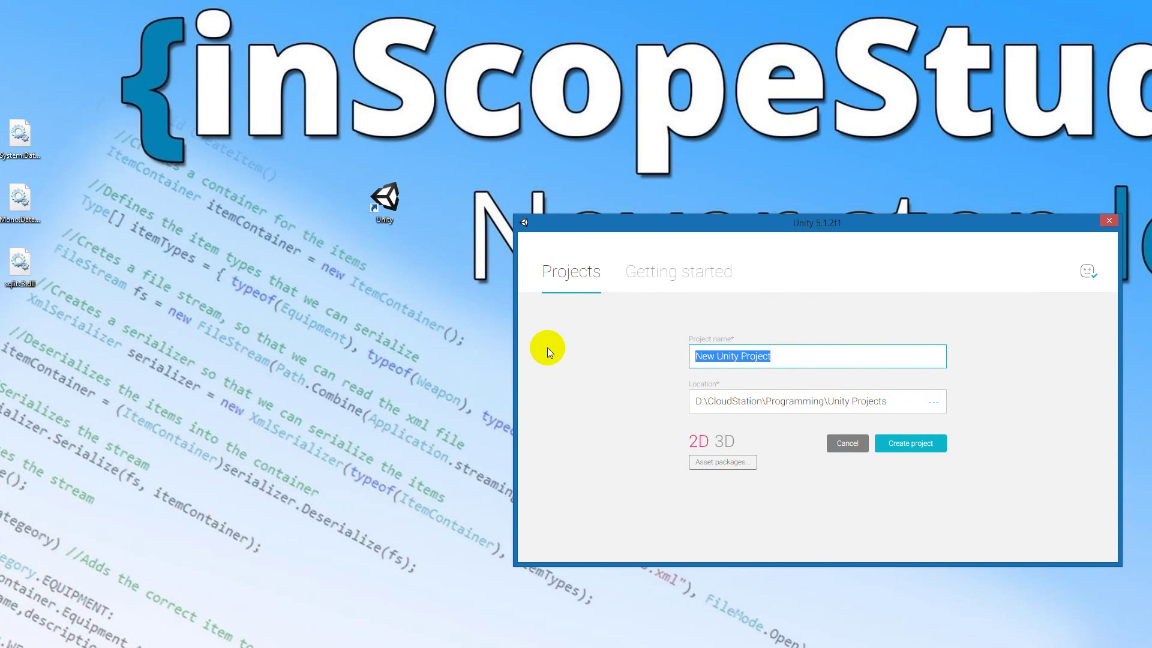
text(HighScore)
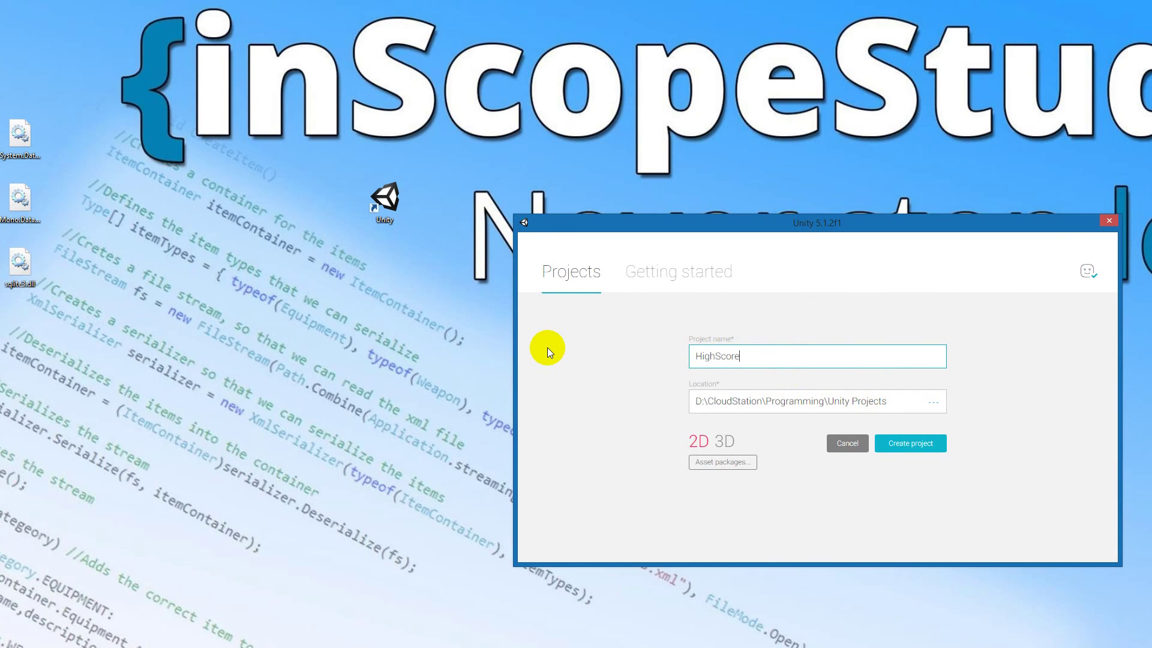
text(Tut)
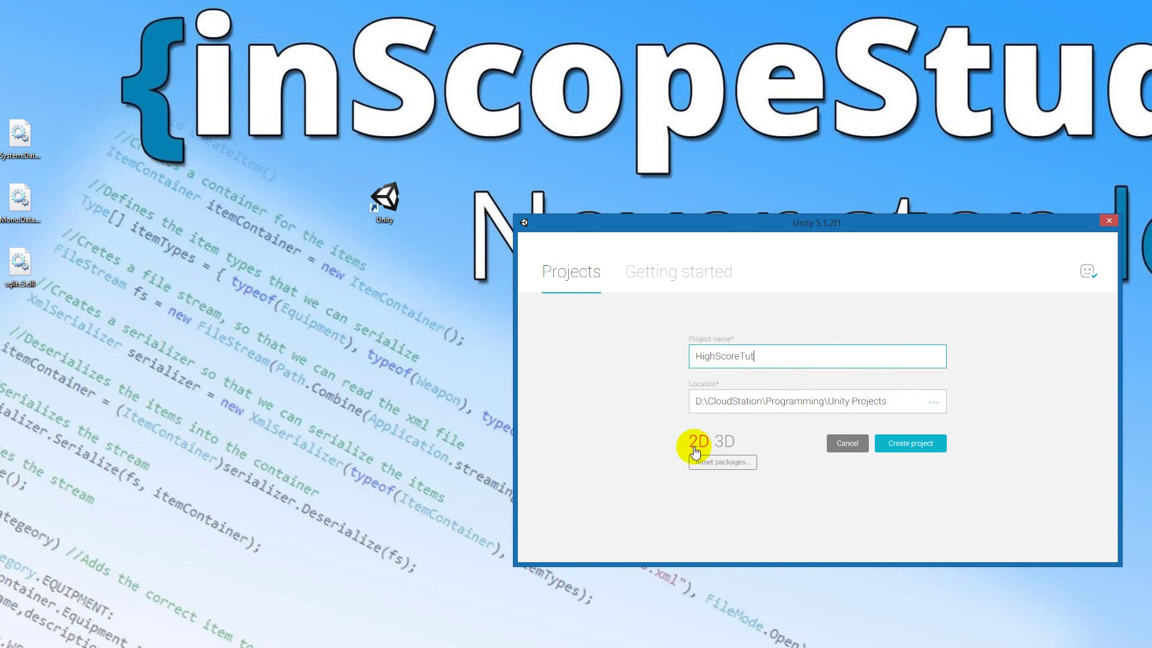
click(913, 445)
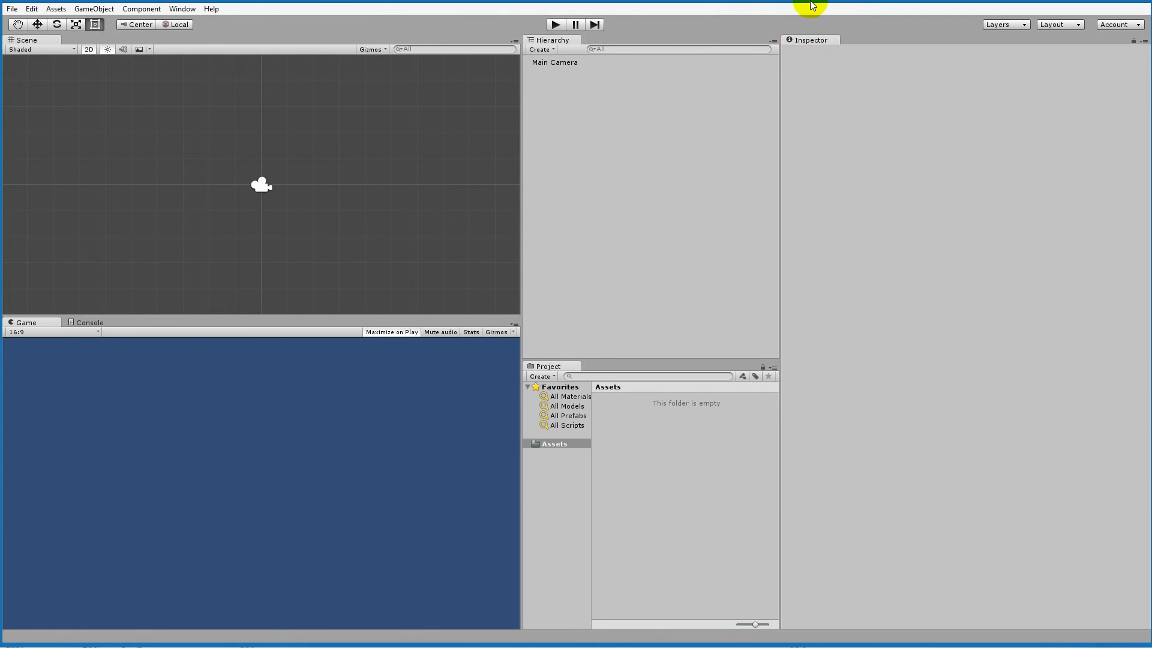
Step: Drag the Mono.Data.Sqlite, sqlite3 and System.Data DLLs from the desktop into Assets, then maximize Unity
click(21, 252)
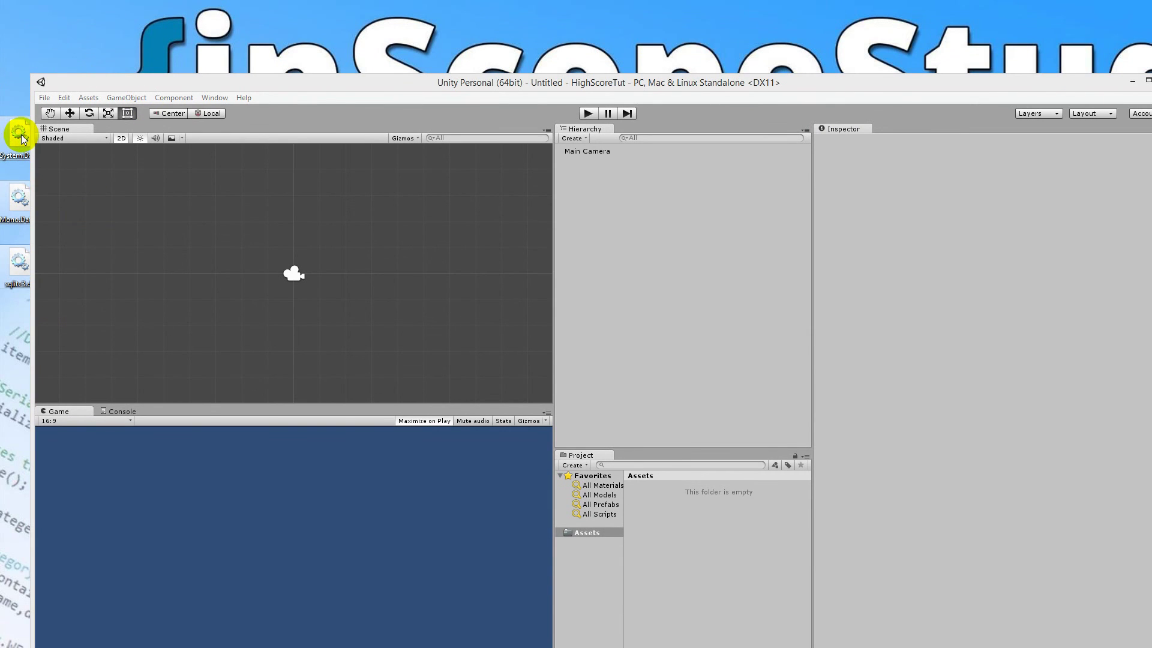
drag(22, 139, 657, 534)
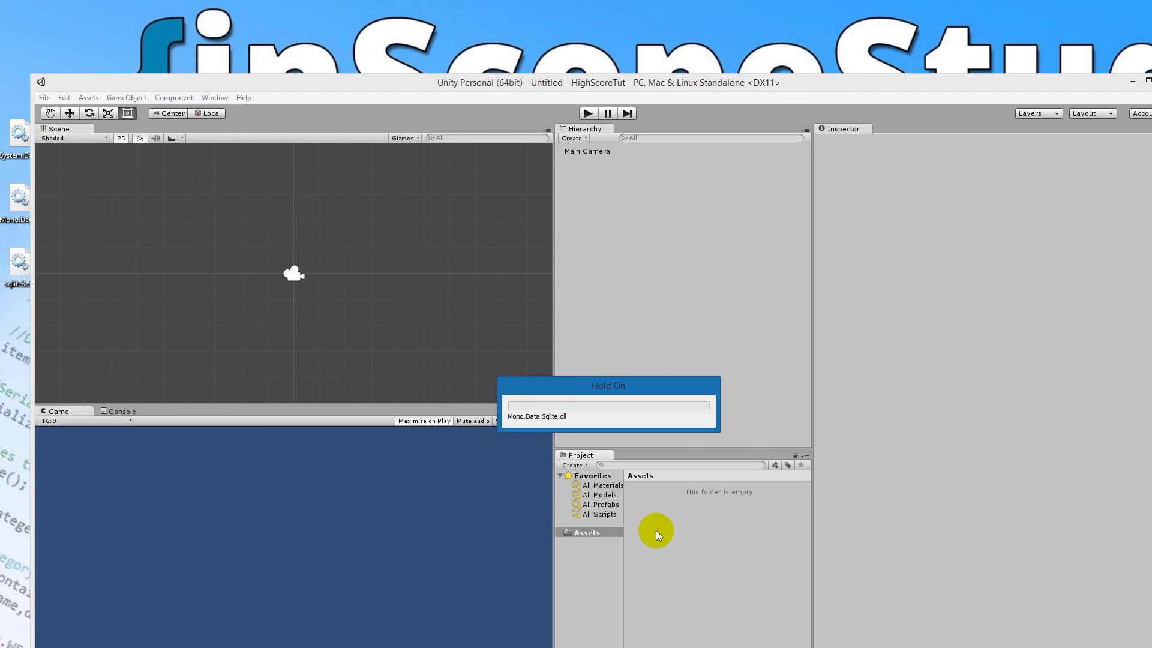
drag(655, 84, 624, 12)
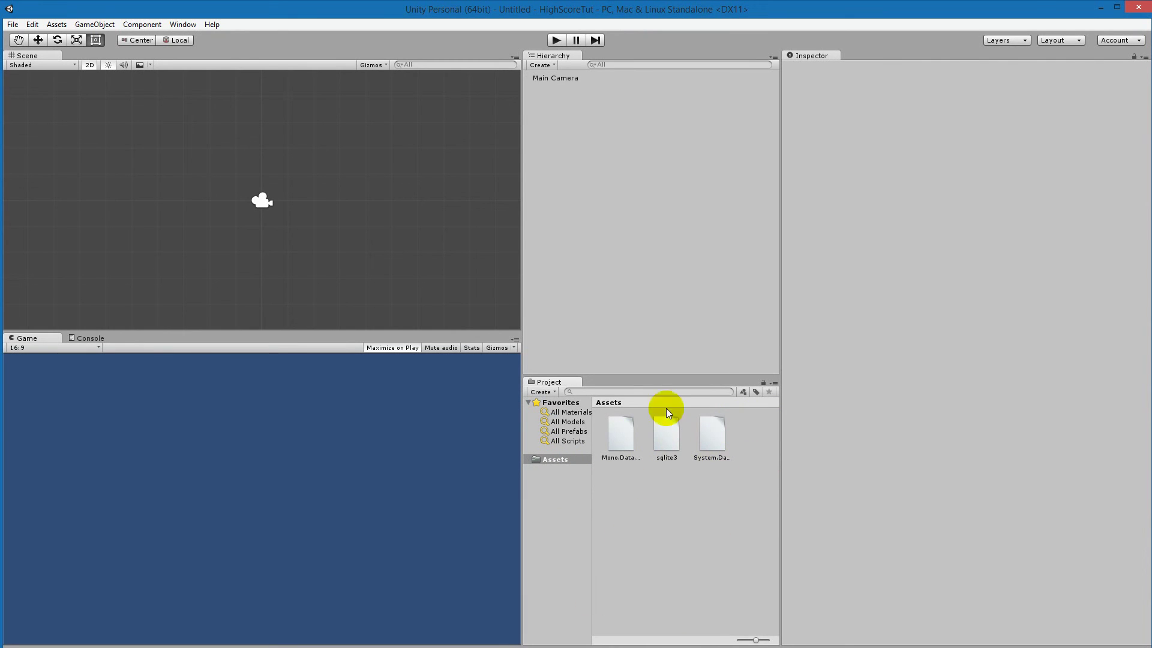
Step: Create a new folder named Plugins inside Assets
right_click(568, 458)
mouse_move(620, 468)
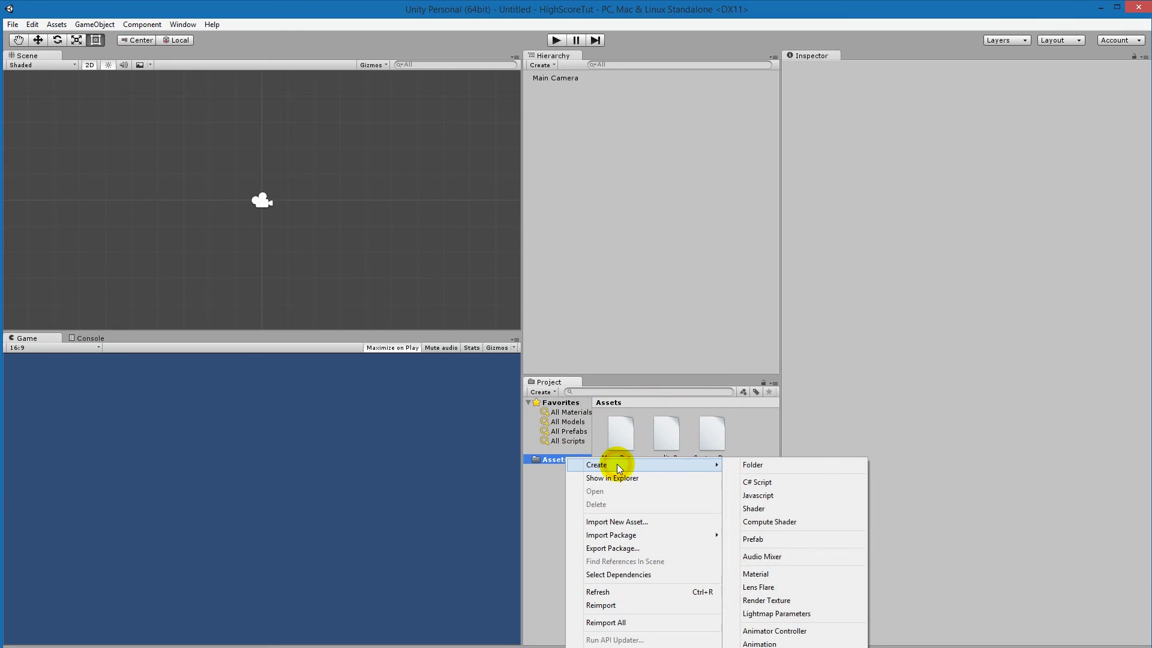
click(813, 462)
text(Plugins)
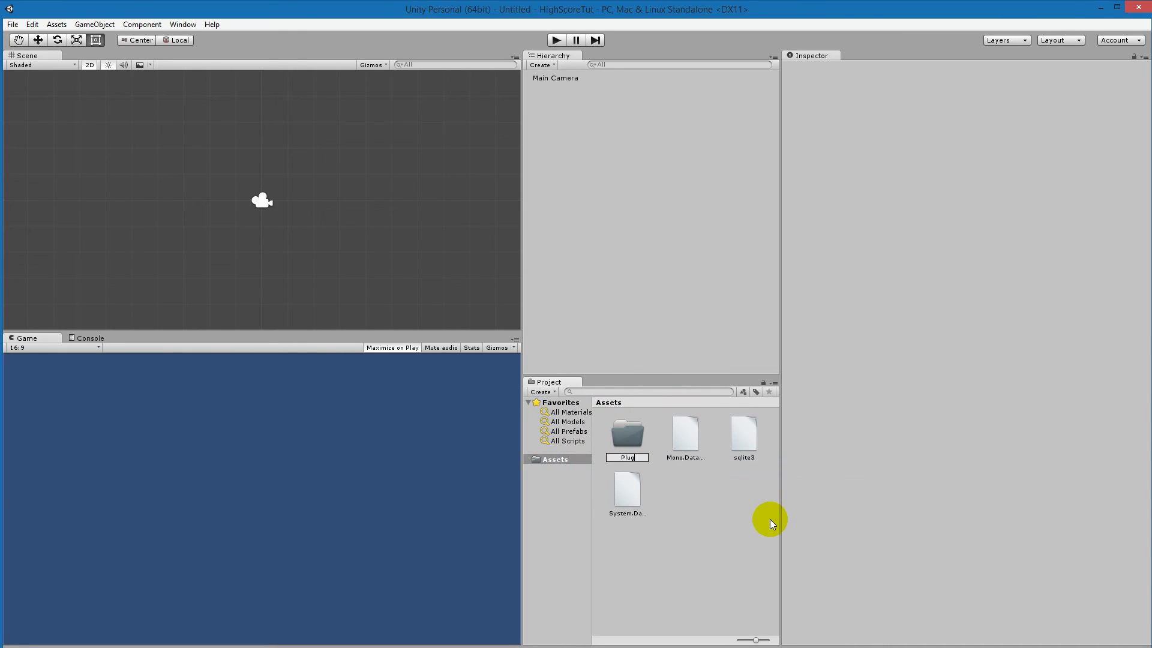
key(Return)
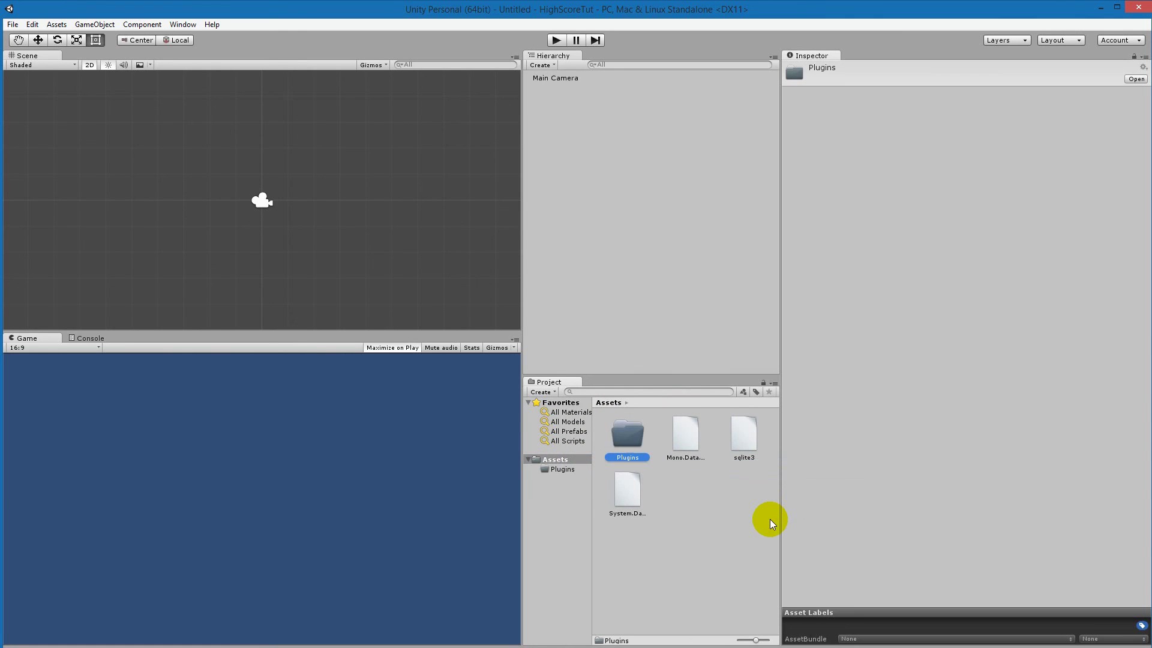
Step: Move the three SQLite DLLs into Plugins, check its contents, and return to Assets
click(633, 489)
shift+click(687, 437)
drag(625, 447, 624, 438)
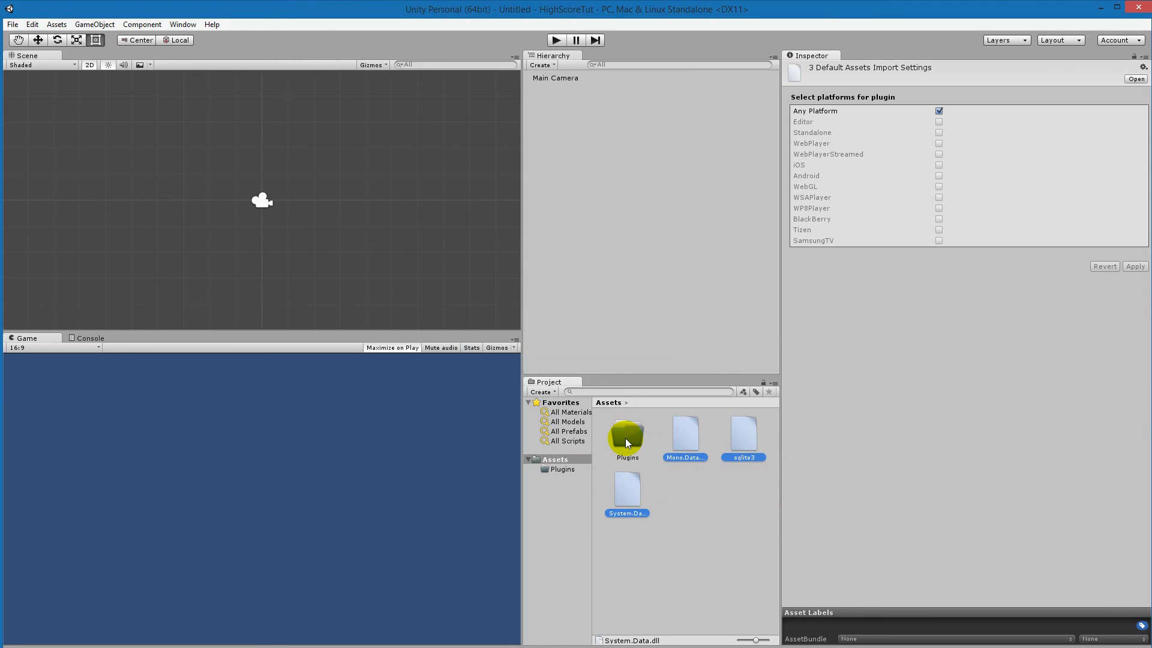
double_click(625, 438)
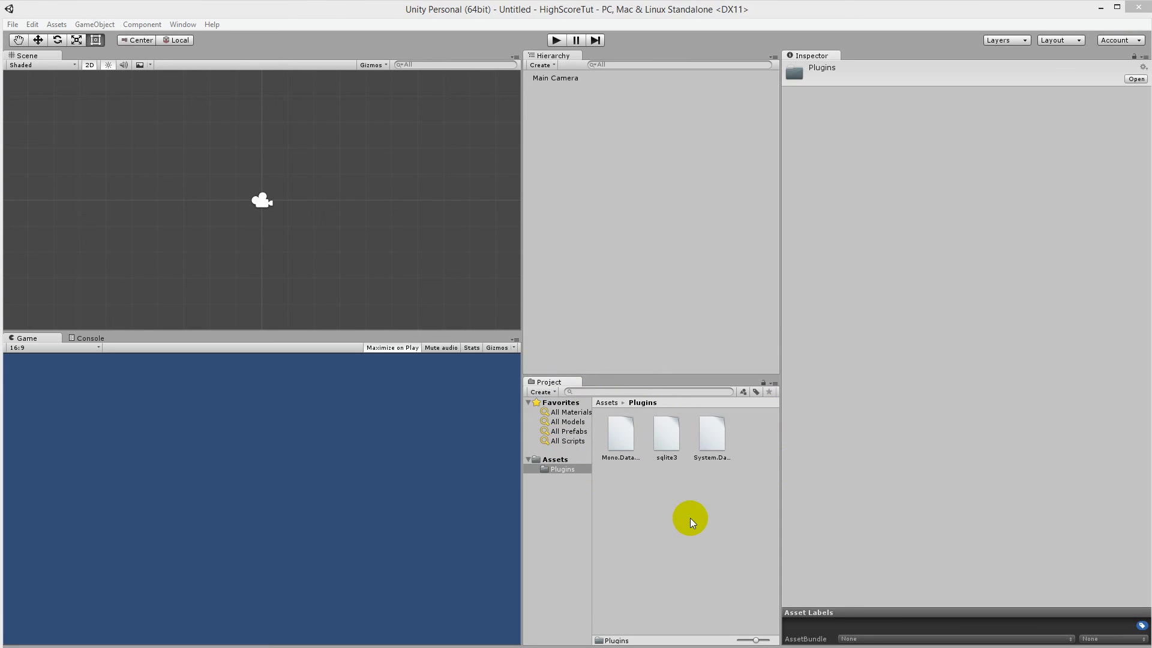
click(561, 460)
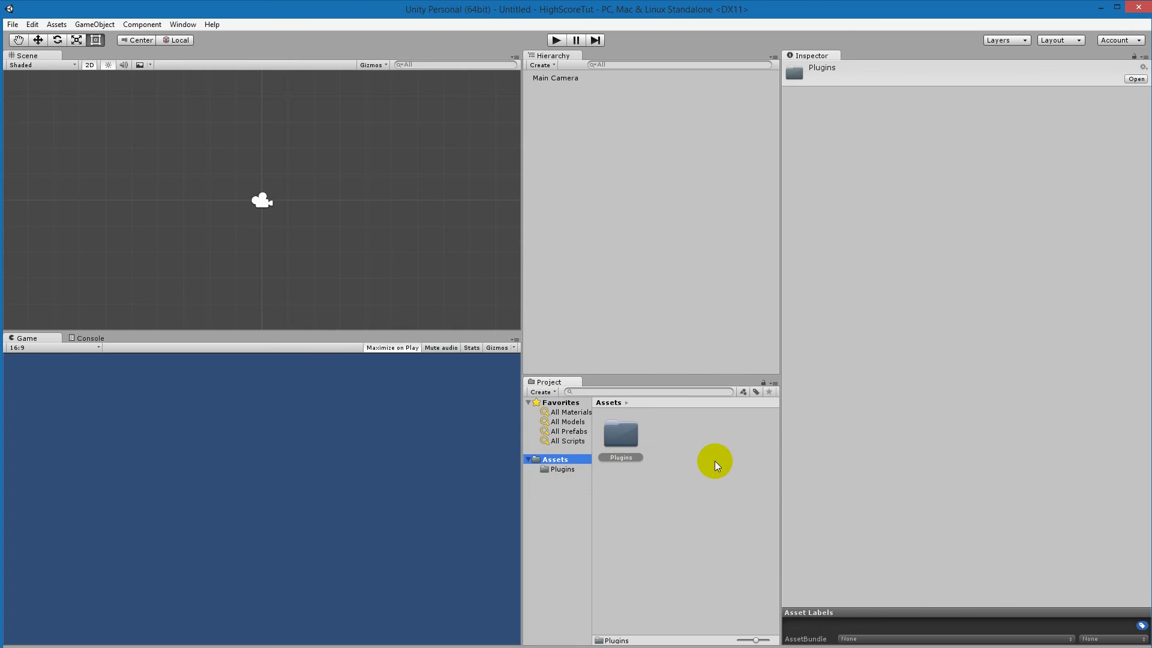